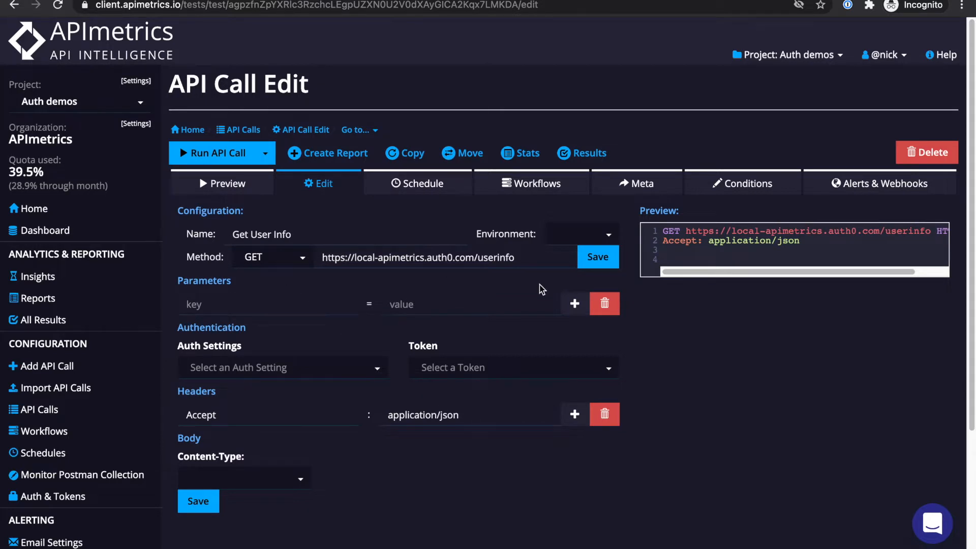
# Run Get User Info, see it fail with 401 Unauthorized, and return to editing the call
pyautogui.click(217, 167)
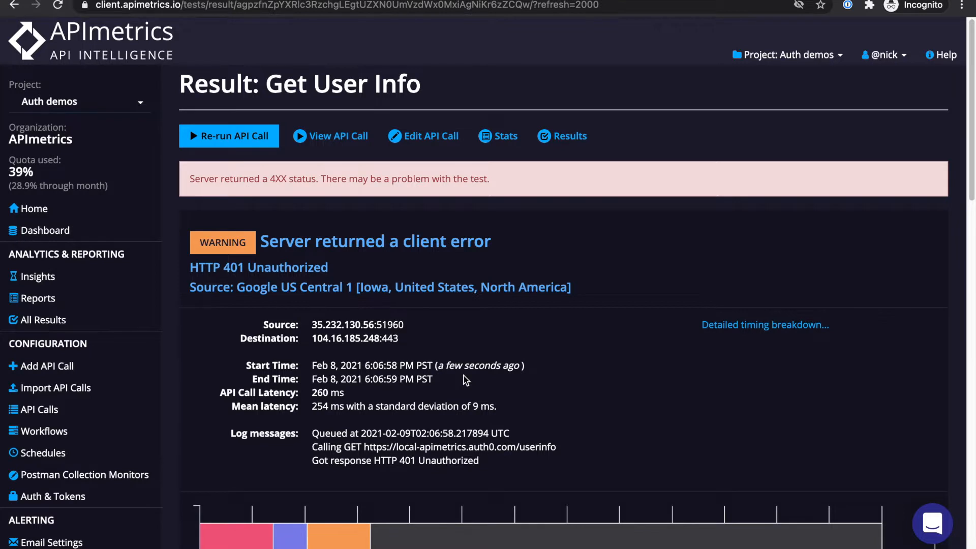
pyautogui.click(426, 137)
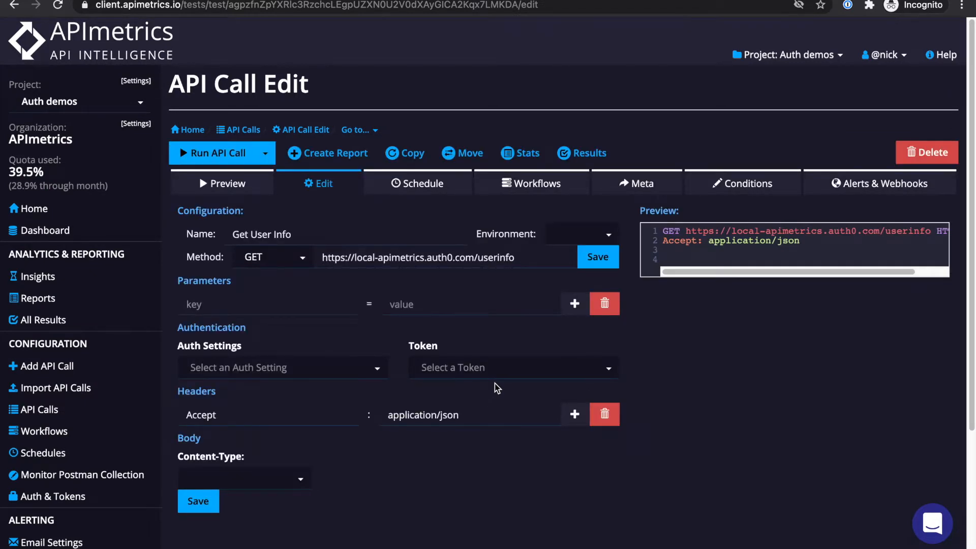
# Add a second header row with key Authorization and value 'Bearer access'
pyautogui.click(575, 420)
pyautogui.click(295, 438)
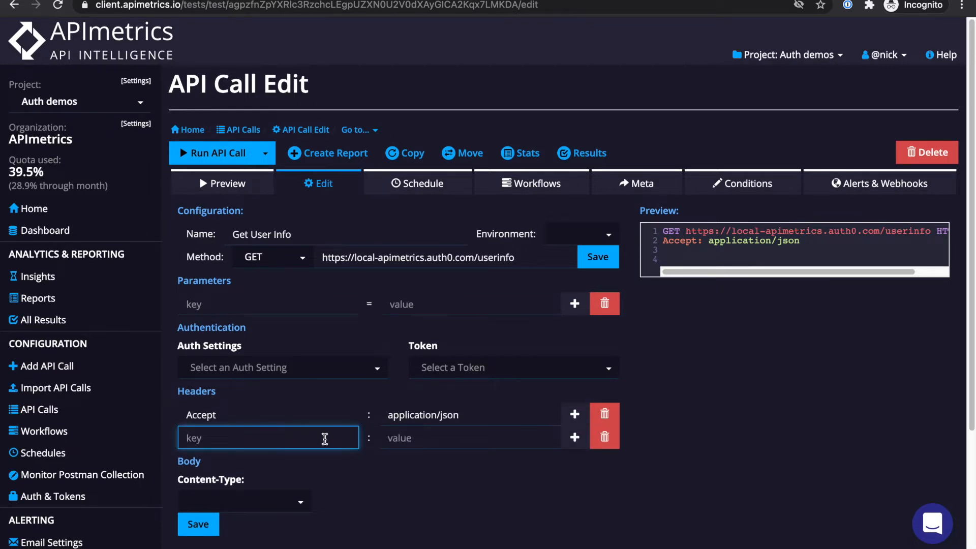
pyautogui.write('Authorization')
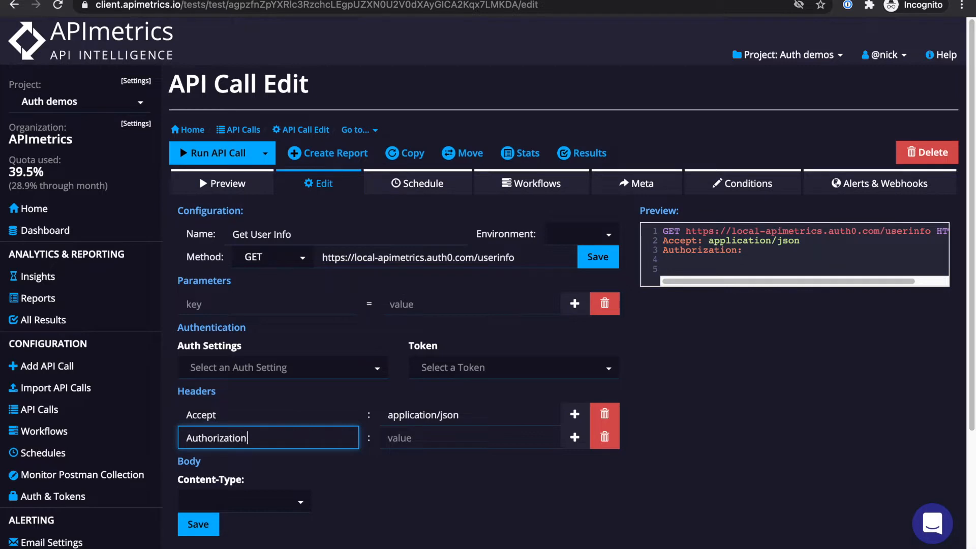
pyautogui.press('Tab')
pyautogui.write('Bearer')
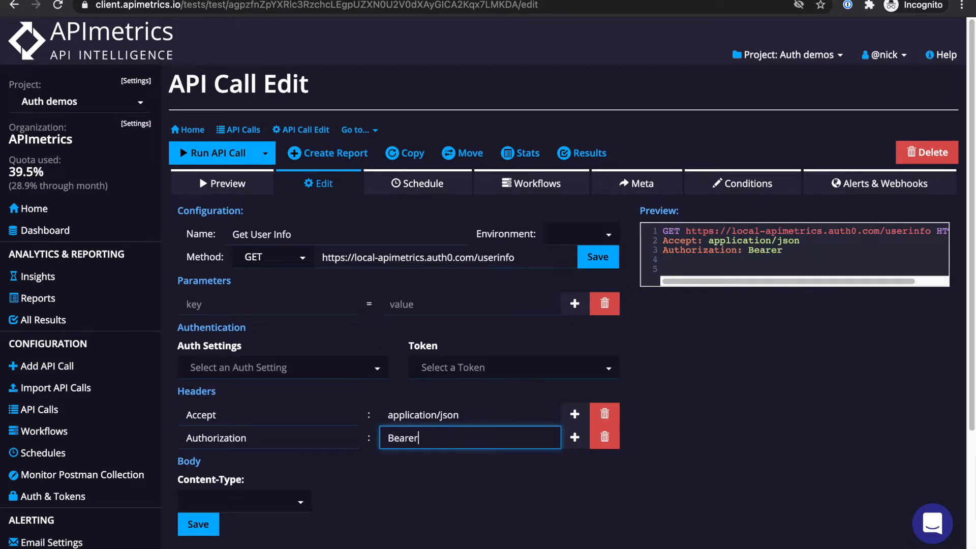
pyautogui.write(' access')
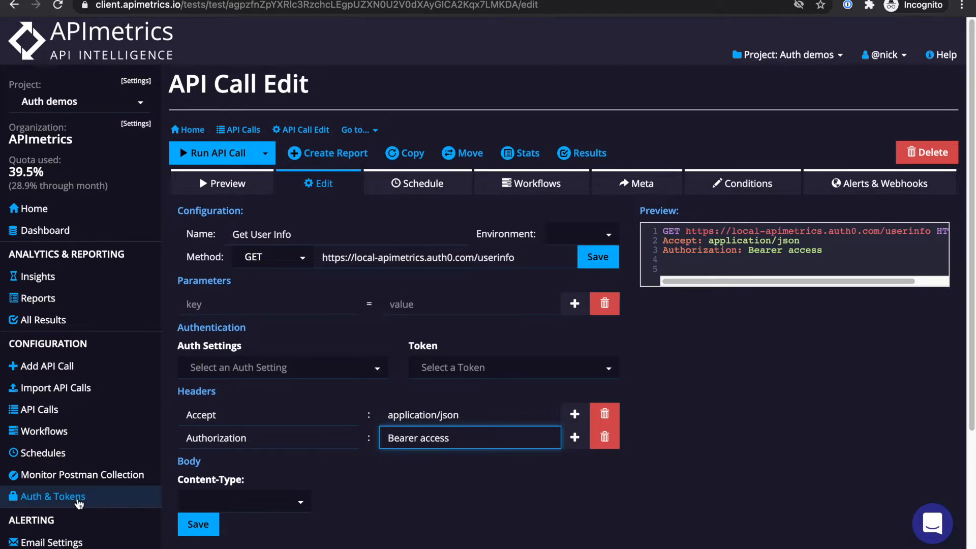
# Create a new authentication setting with endpoint domain local-apimetrics.auth0.com
pyautogui.click(77, 503)
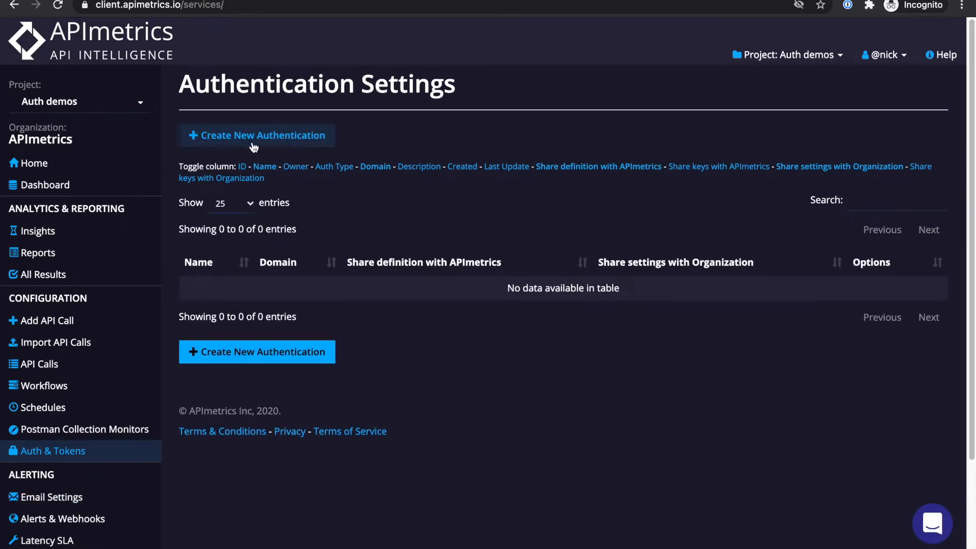
pyautogui.click(255, 147)
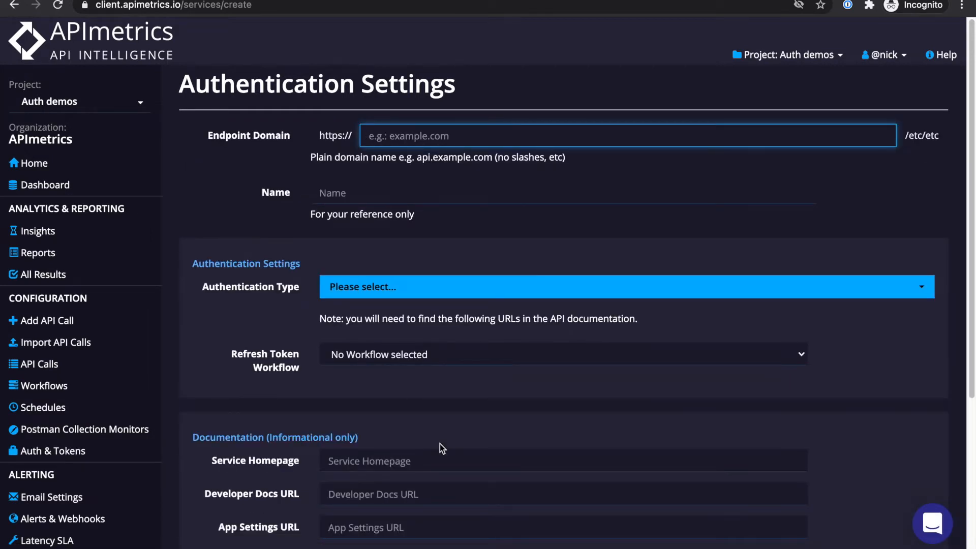
pyautogui.write('local')
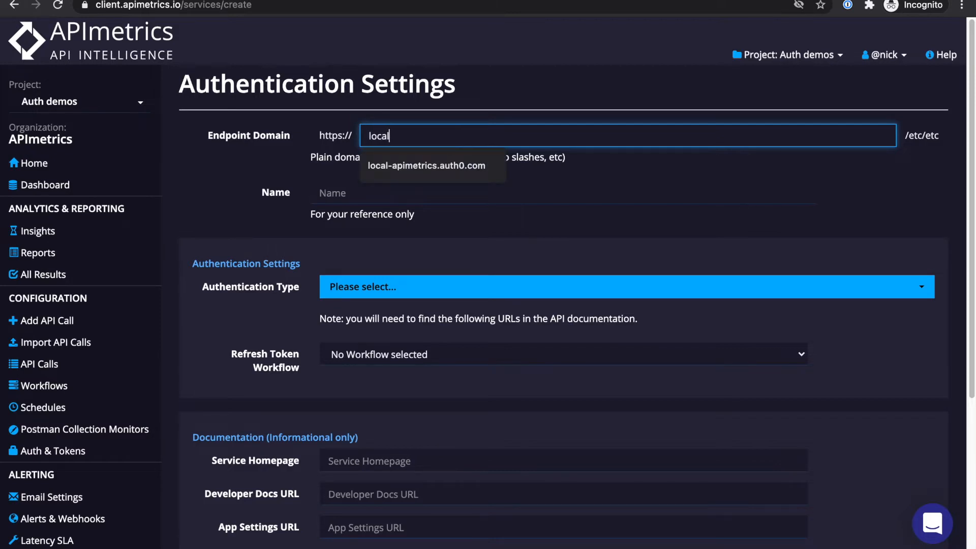
pyautogui.press('Down')
pyautogui.press('Return')
# Name the new authentication setting 'Auth demo service'
pyautogui.press('Tab')
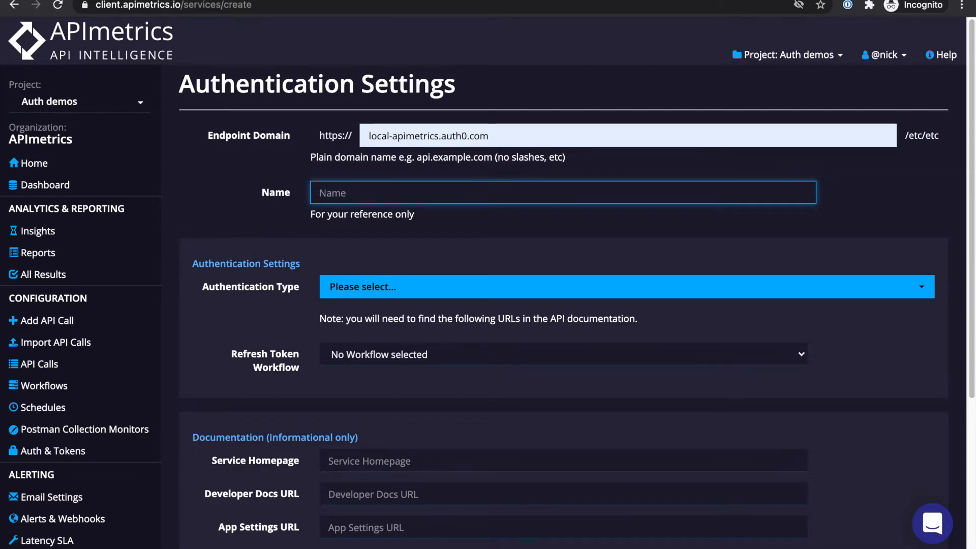
pyautogui.write('Au')
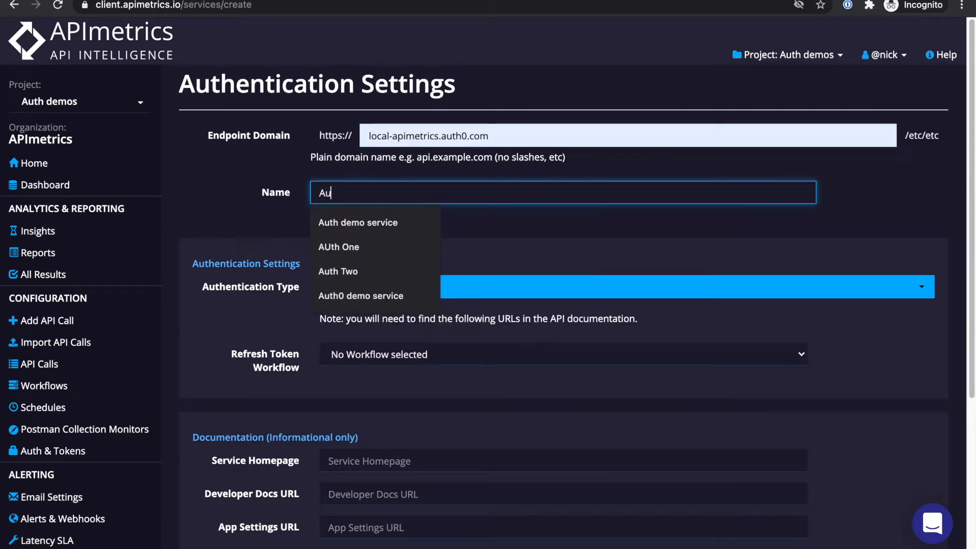
pyautogui.press('Down')
pyautogui.press('Return')
pyautogui.press('Tab')
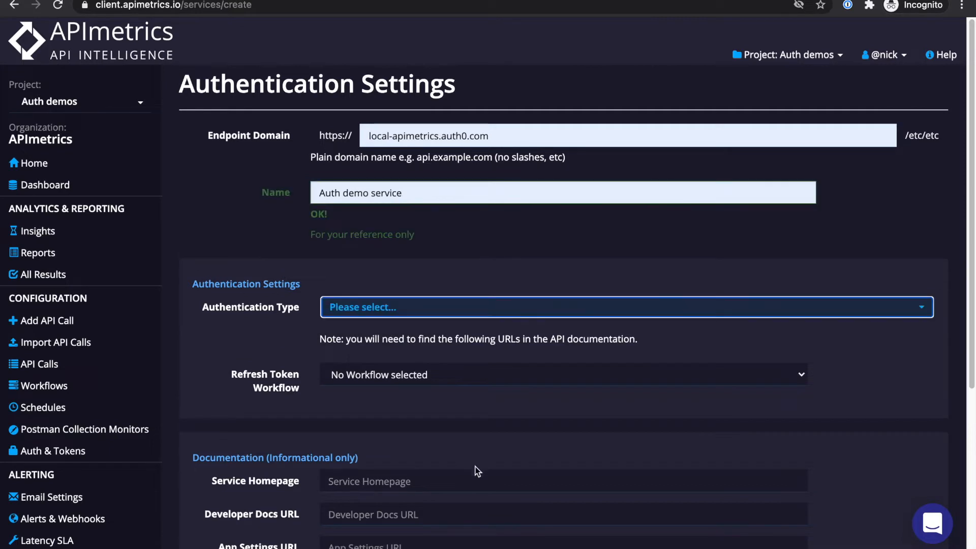
# Choose OAuth 2 and enter the Auth0 /authorize and /oauth/token URIs
pyautogui.click(412, 311)
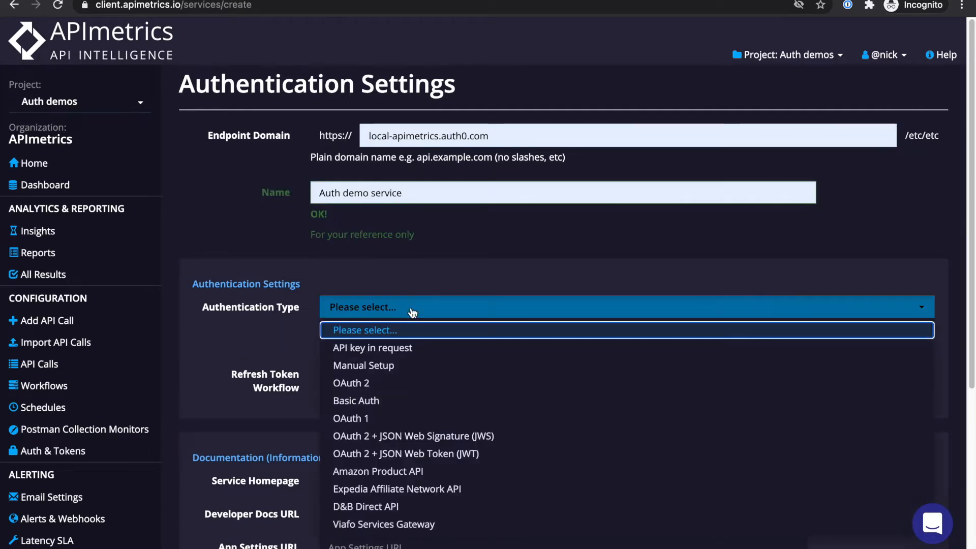
pyautogui.click(374, 386)
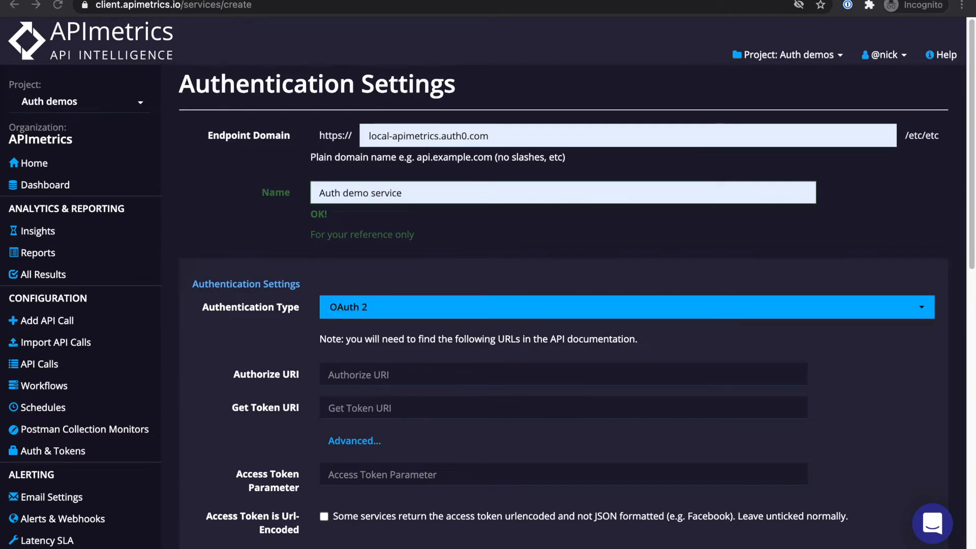
pyautogui.click(431, 375)
pyautogui.write('https://local-apimetrics.auth0.com/authorize')
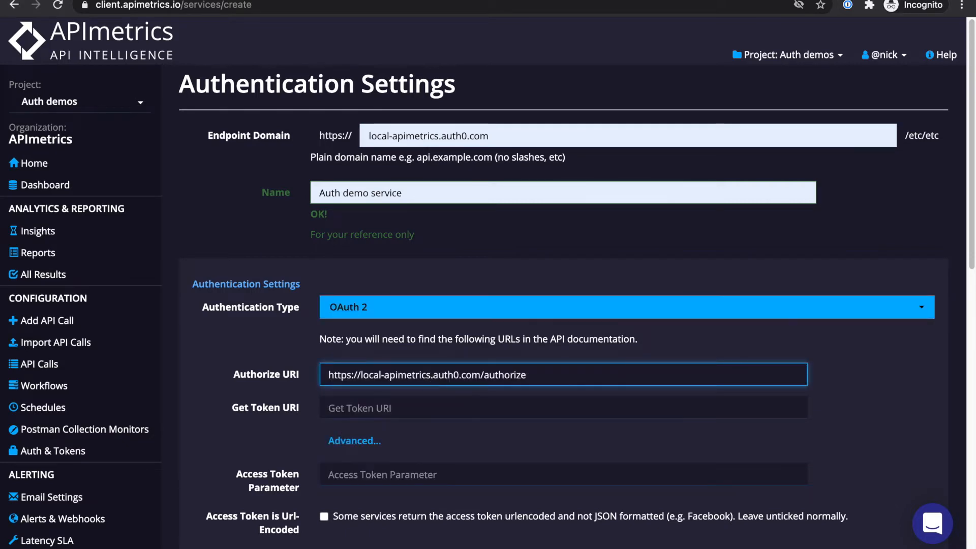
pyautogui.press('Tab')
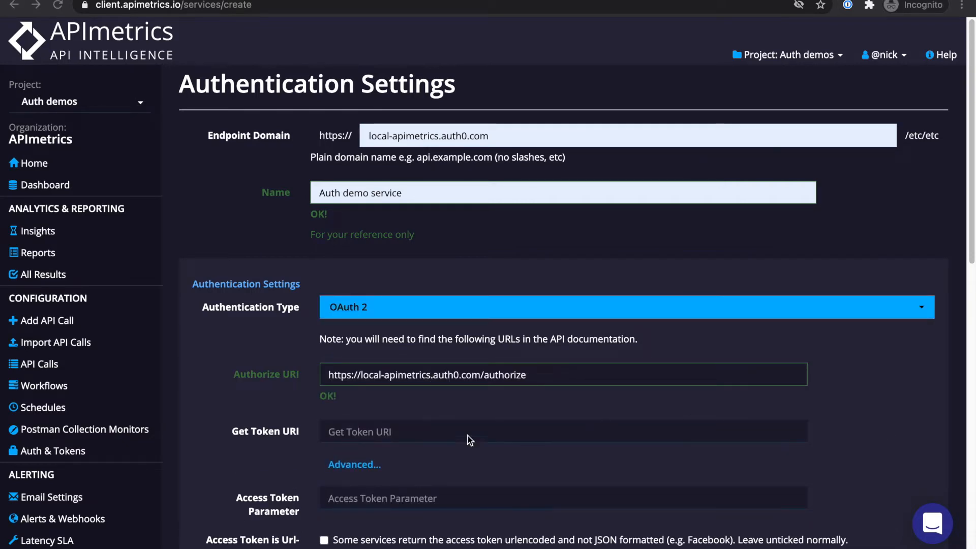
pyautogui.press('super+v')
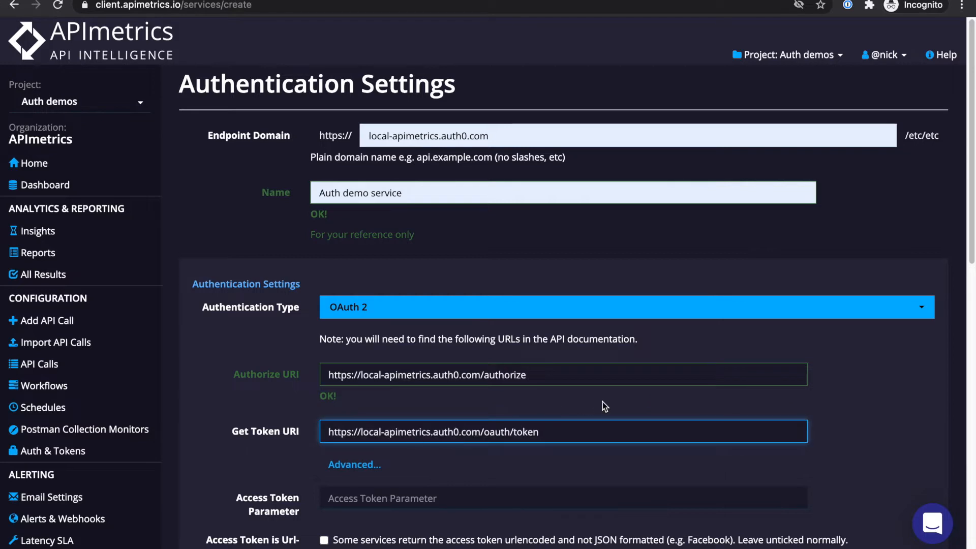
pyautogui.press('Tab')
pyautogui.click(601, 465)
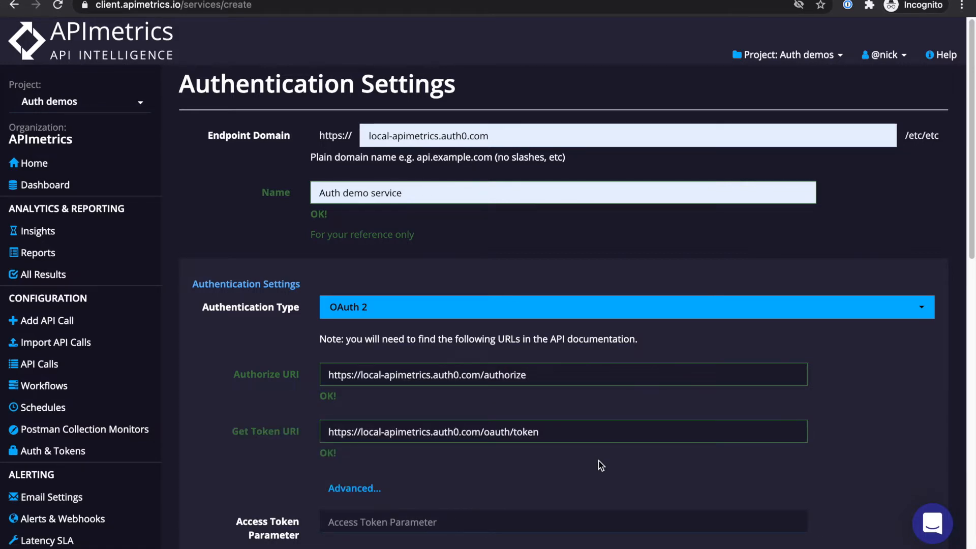
# Scroll down the Authentication Settings form to the empty Developer Keys section
pyautogui.scroll(-3, 600, 465)
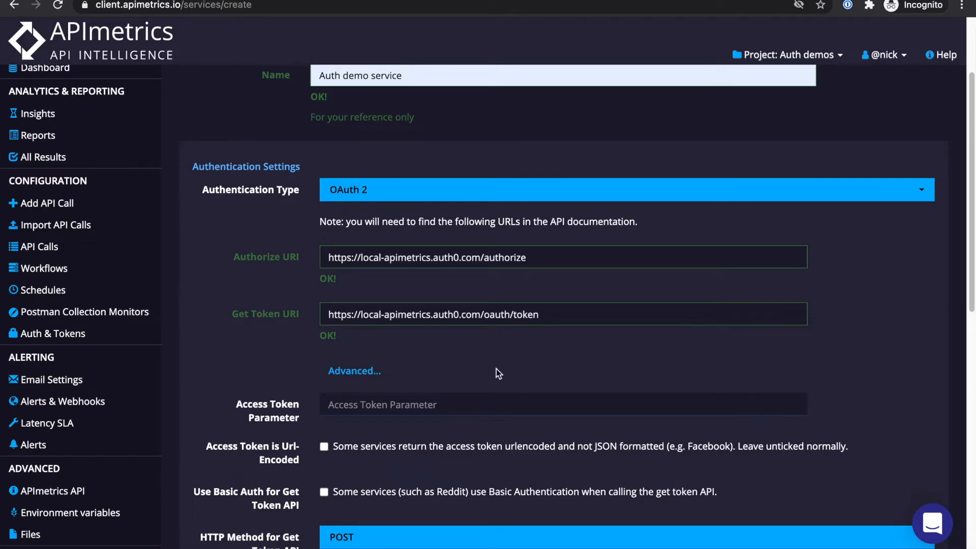
pyautogui.scroll(-5, 497, 368)
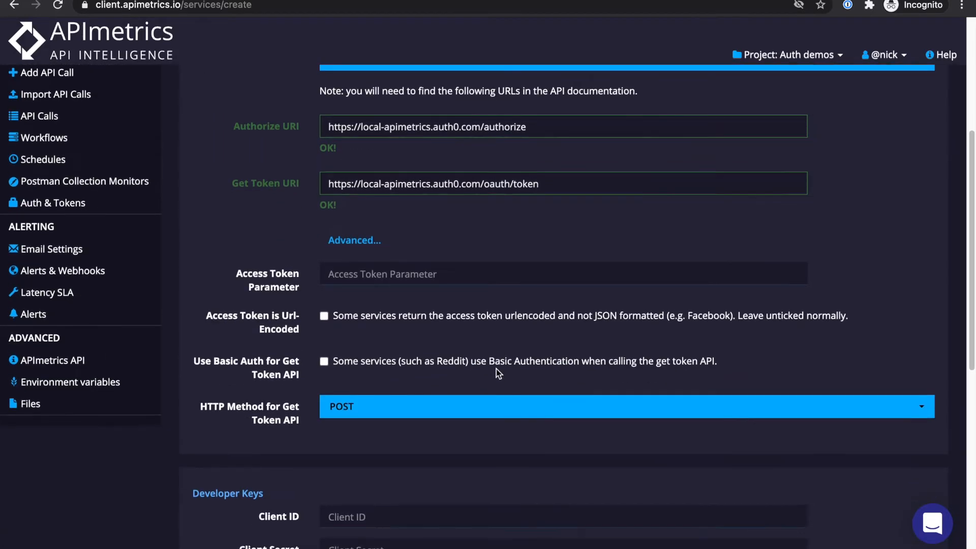
pyautogui.scroll(-4, 496, 368)
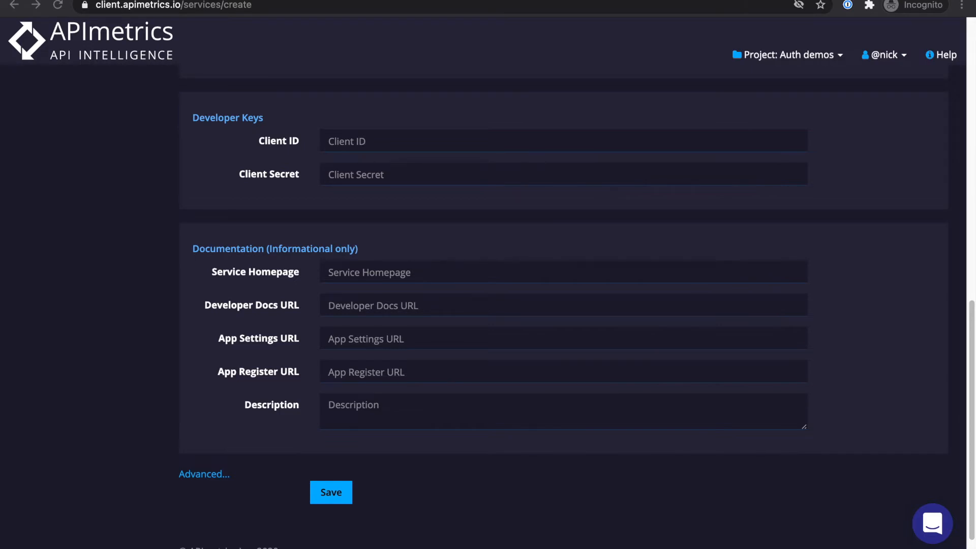
# Paste the client ID and client secret into Developer Keys and save the setting
pyautogui.click(389, 142)
pyautogui.press('super+Tab')
pyautogui.click(366, 139)
pyautogui.click(534, 173)
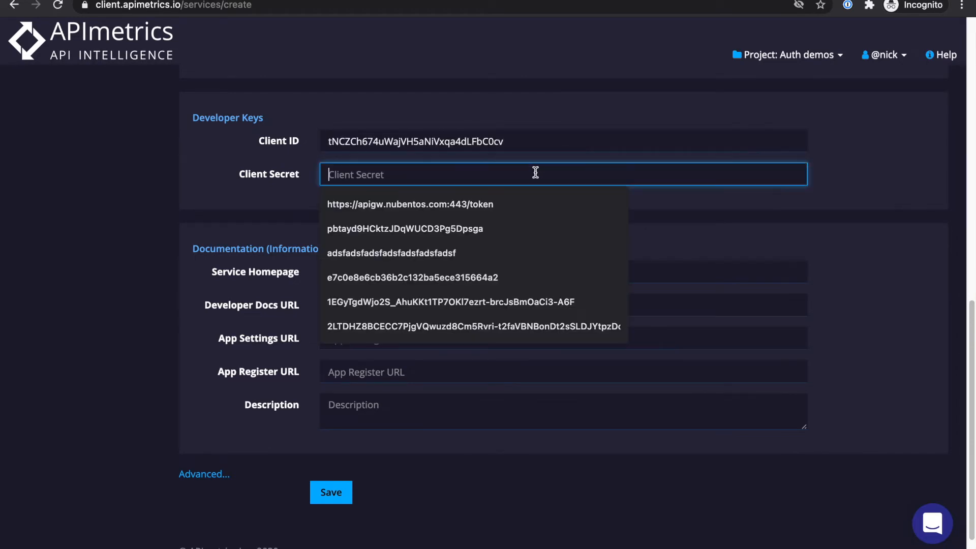
pyautogui.press('super+v')
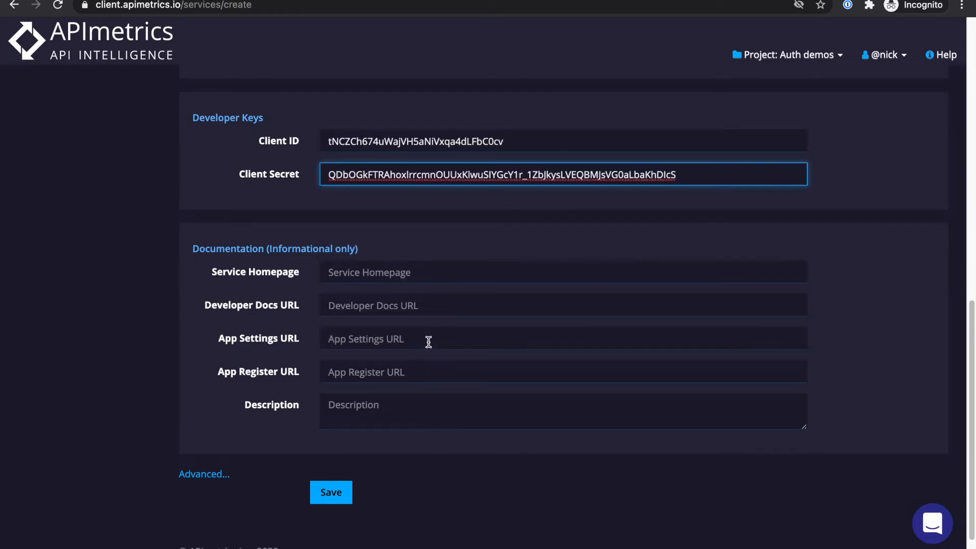
pyautogui.click(448, 294)
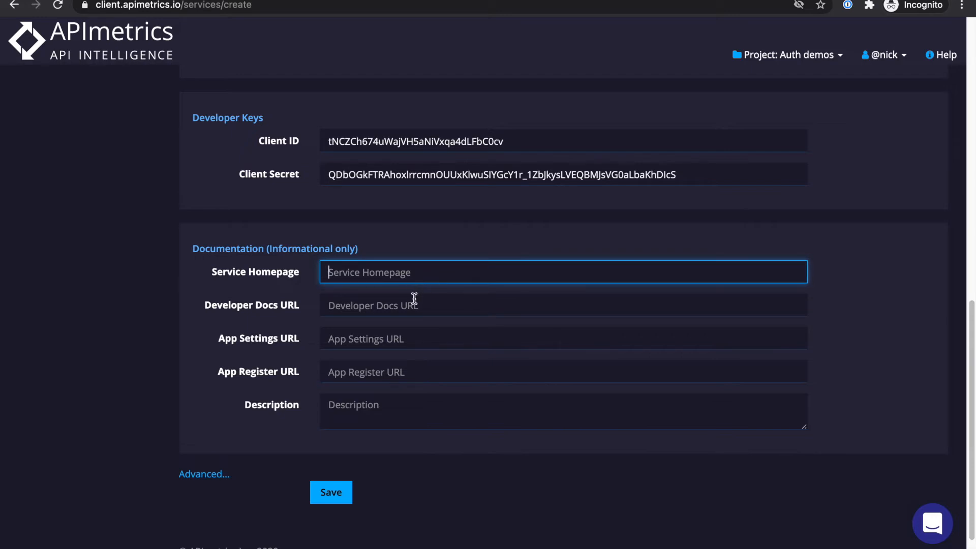
pyautogui.click(333, 497)
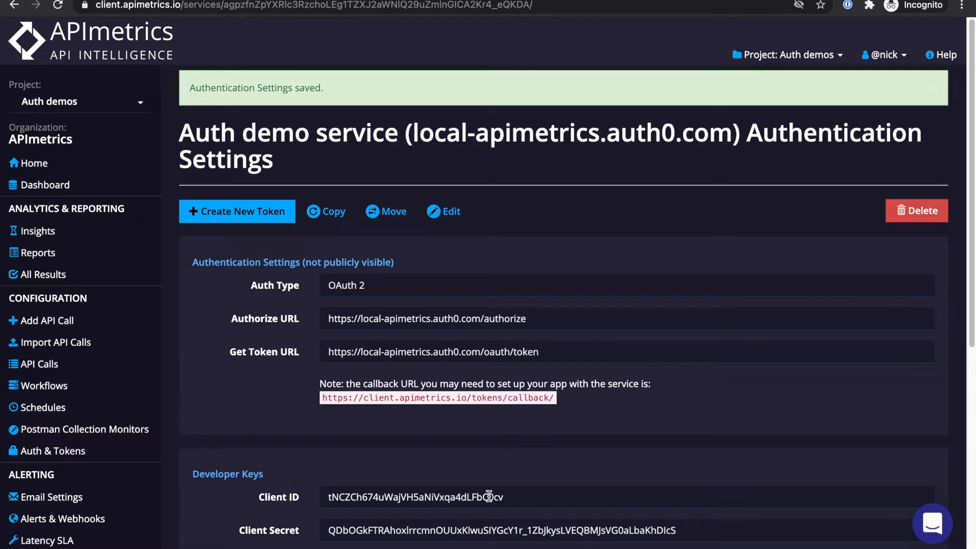
# Start a new token for this authentication named 'Token 1'
pyautogui.click(236, 216)
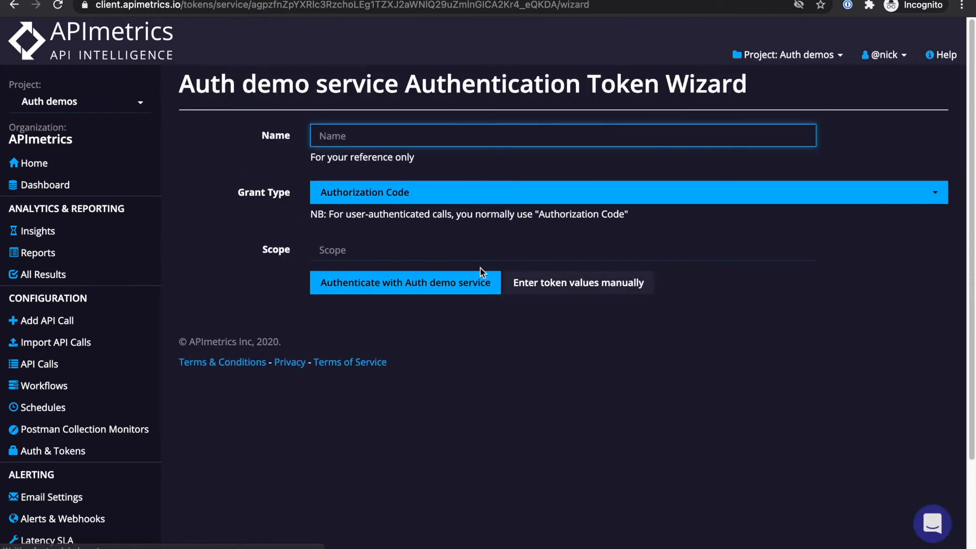
pyautogui.write('Token')
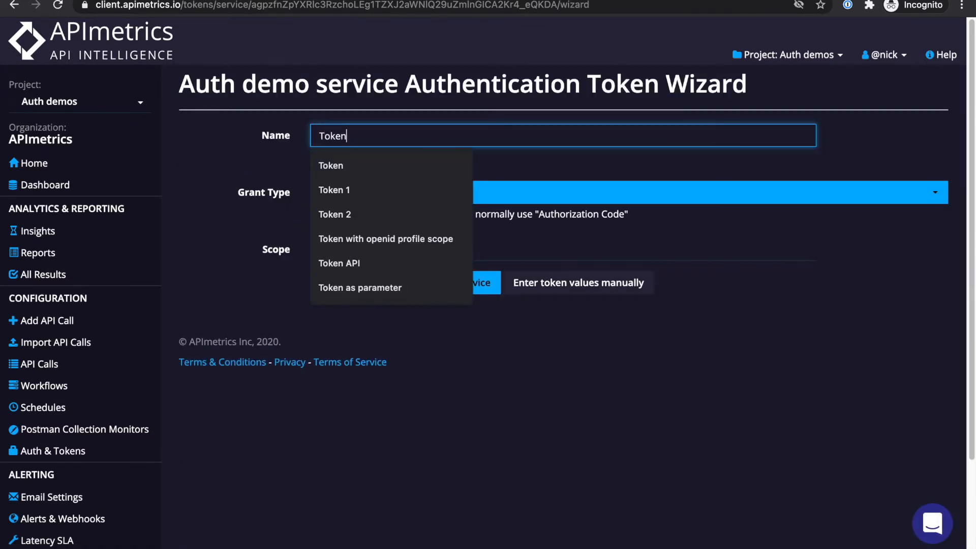
pyautogui.press('Down')
pyautogui.press('Down')
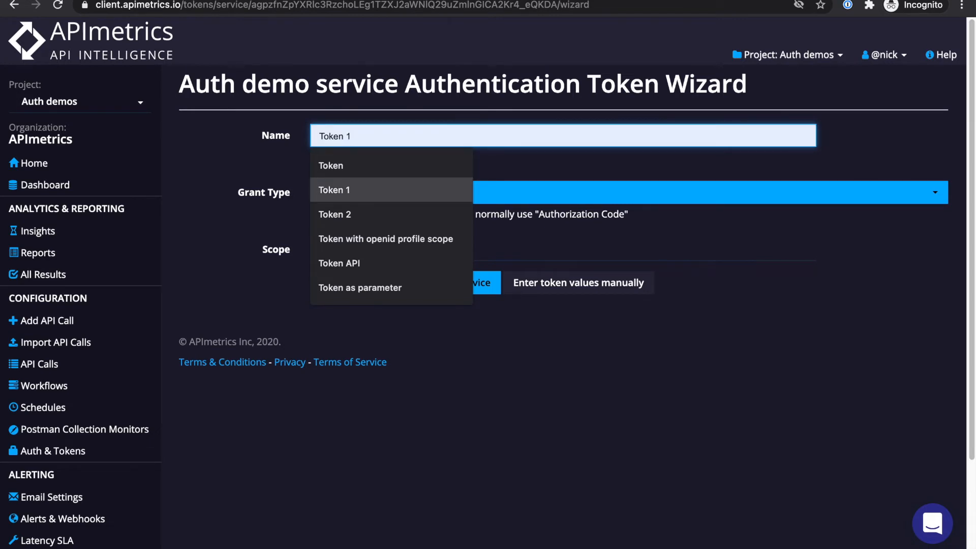
pyautogui.press('Return')
pyautogui.press('Tab')
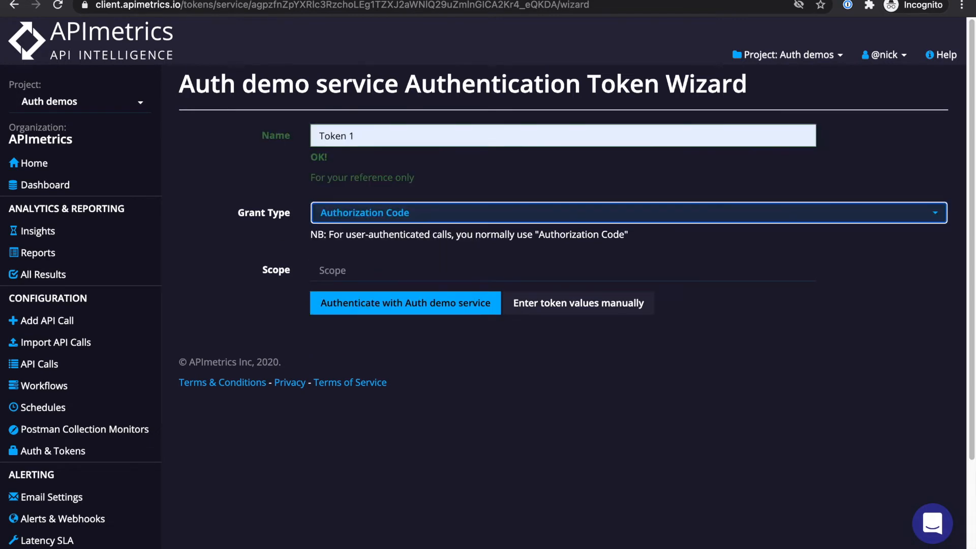
# Keep Authorization Code as grant type and set the scope to offline_access
pyautogui.click(430, 217)
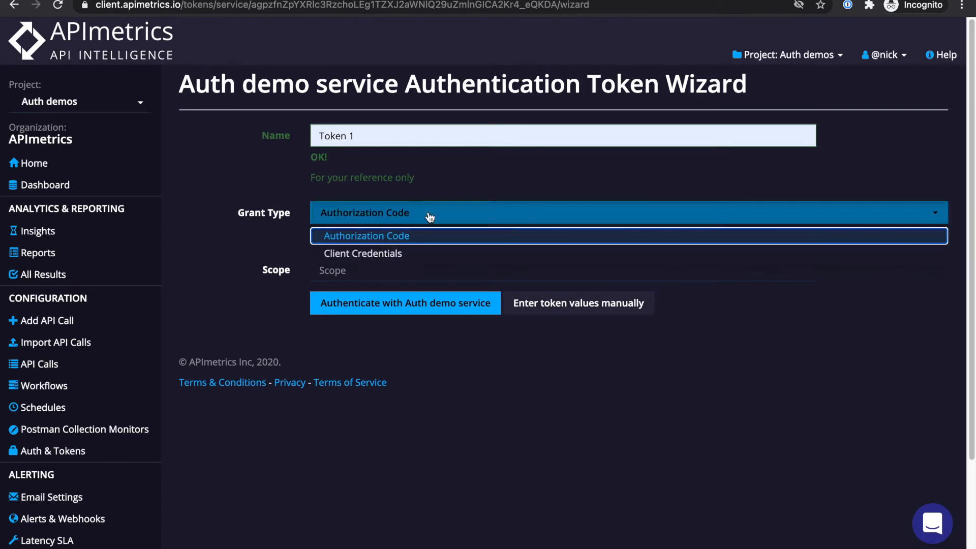
pyautogui.click(415, 235)
pyautogui.click(387, 269)
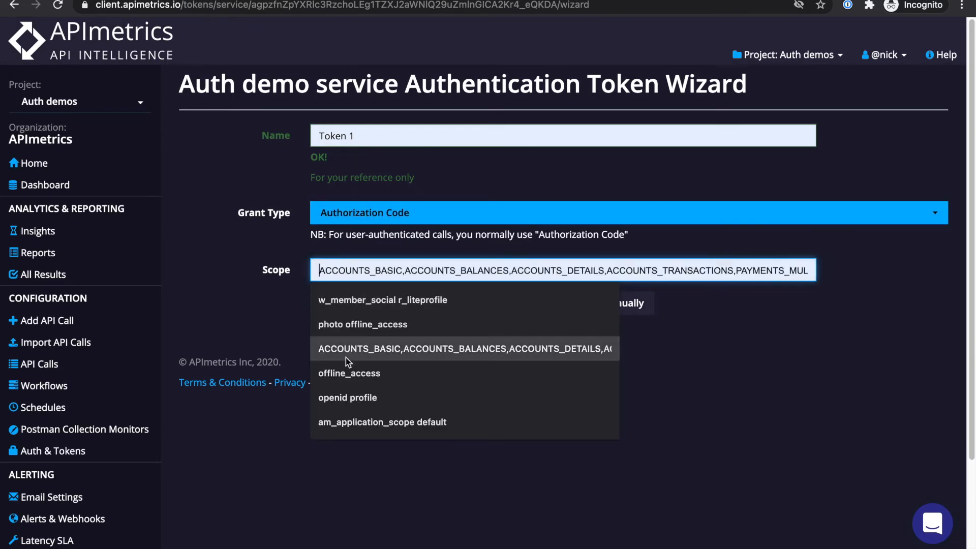
pyautogui.click(347, 374)
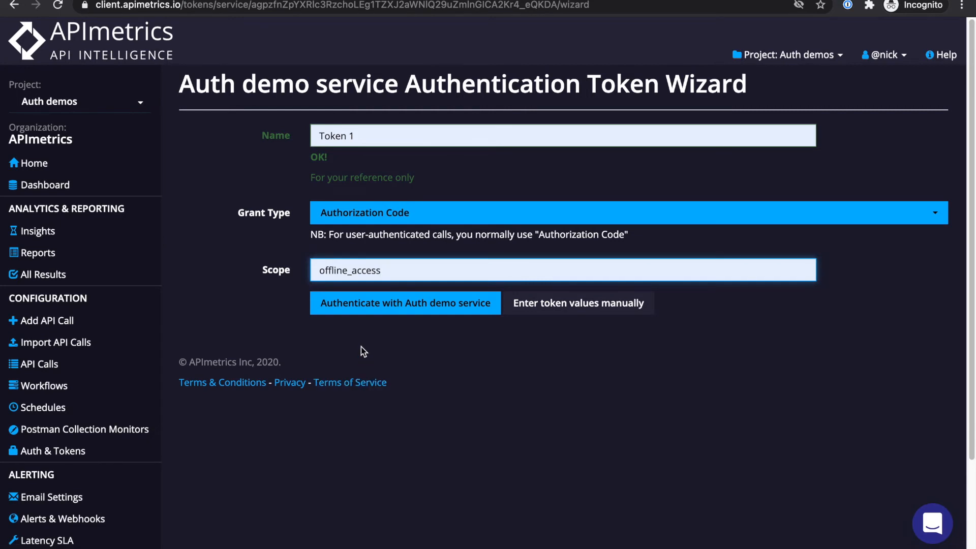
# Authenticate with Auth demo service and log in to Auth0 using a saved account's credentials
pyautogui.click(354, 312)
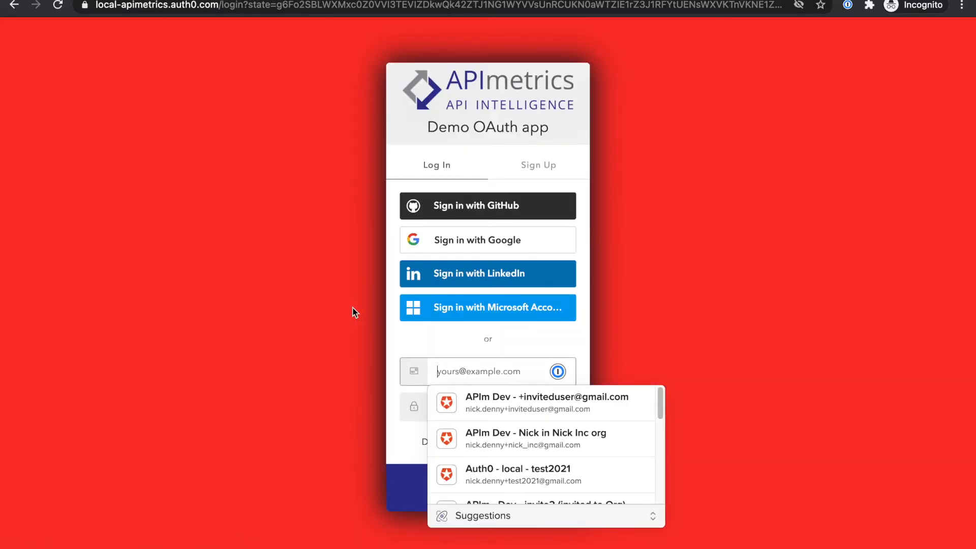
pyautogui.click(539, 446)
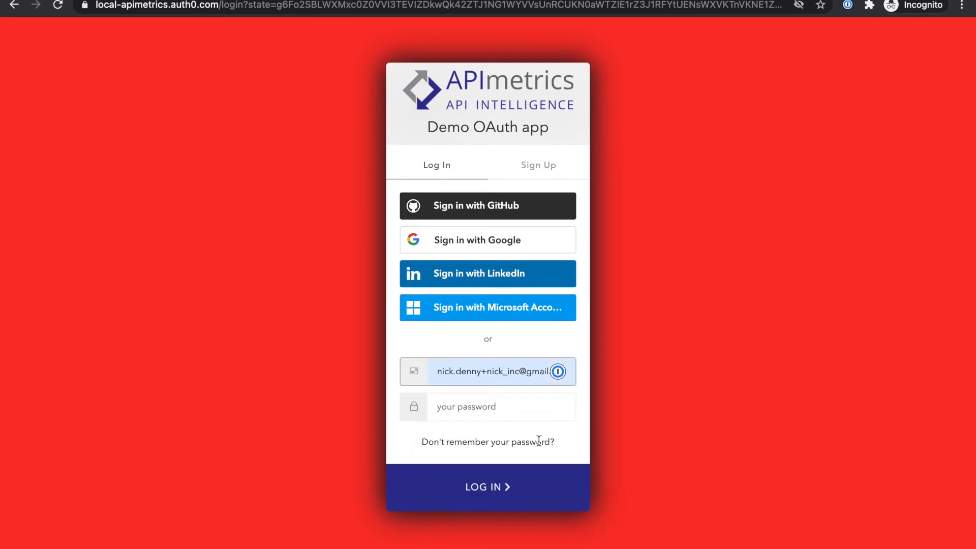
pyautogui.click(496, 489)
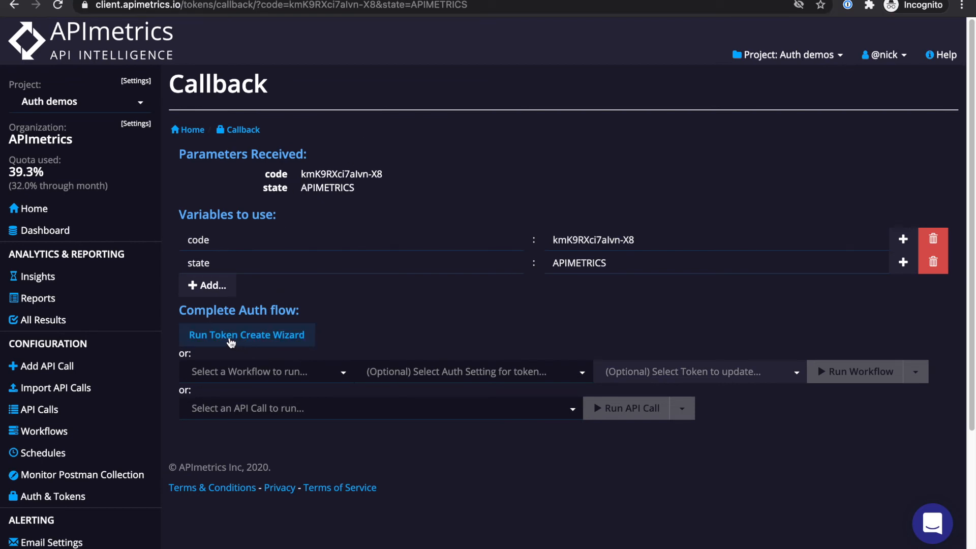
# Create Token 1 from the callback, review its access and refresh tokens, then open API Calls
pyautogui.click(232, 342)
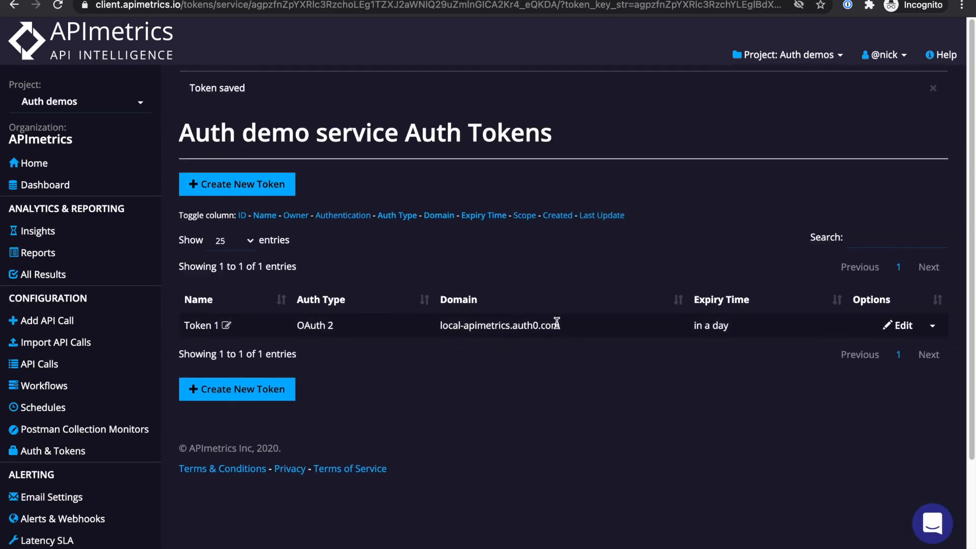
pyautogui.click(894, 325)
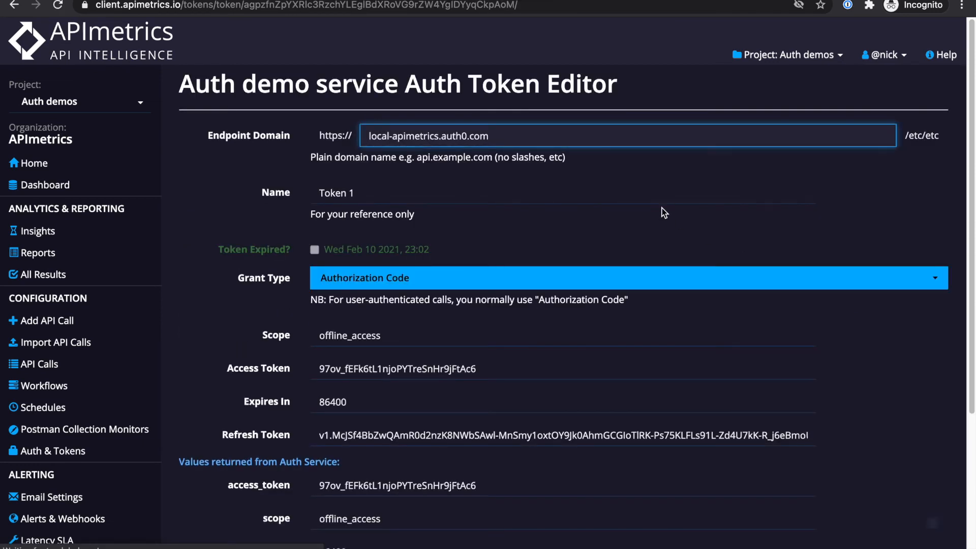
pyautogui.scroll(-1, 591, 308)
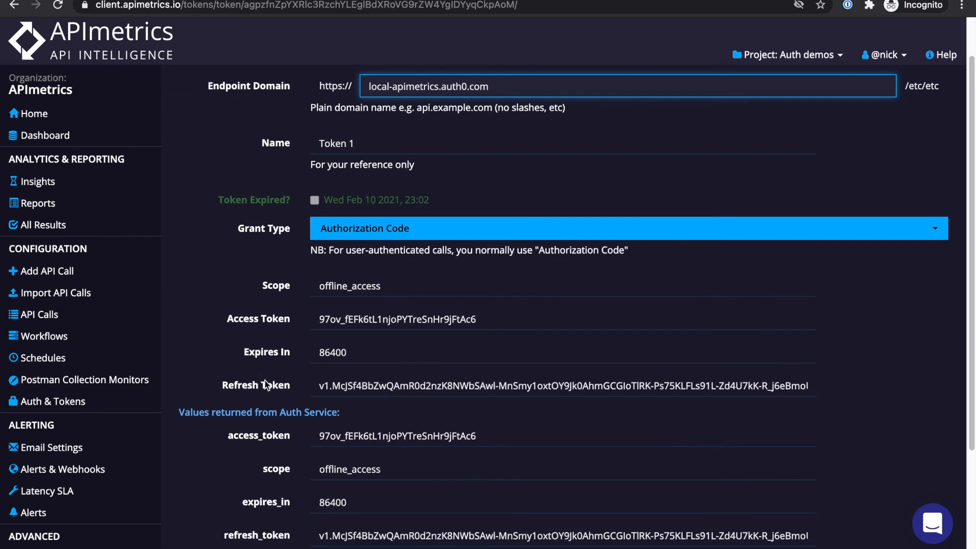
pyautogui.click(86, 321)
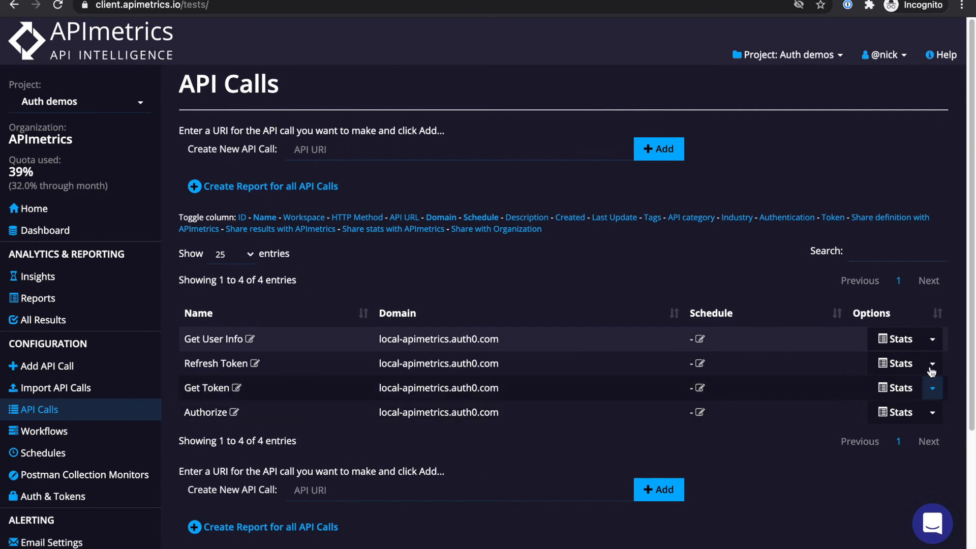
# Give Get User Info Auth demo service with Token 1, save, and rerun it to HTTP 200
pyautogui.click(931, 340)
pyautogui.click(895, 379)
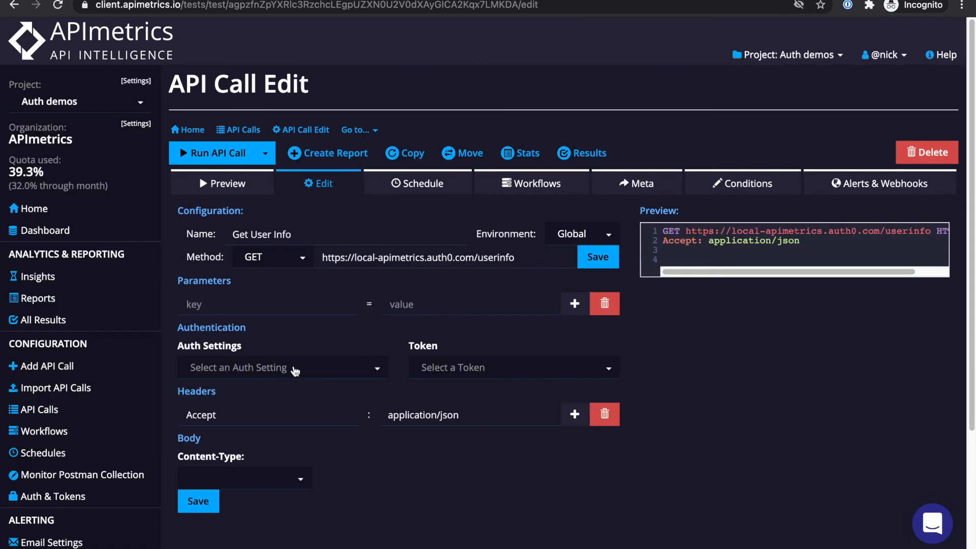
pyautogui.click(294, 368)
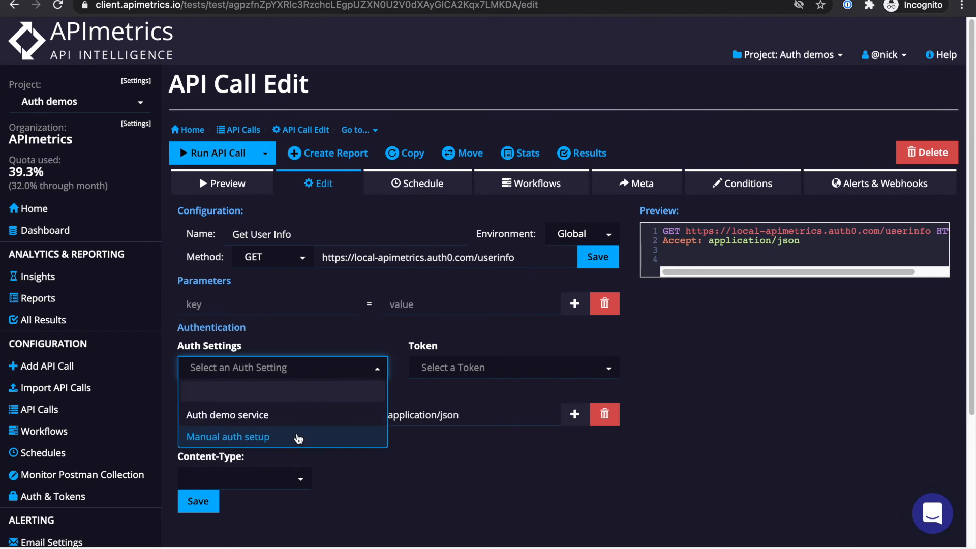
pyautogui.click(320, 414)
pyautogui.click(471, 367)
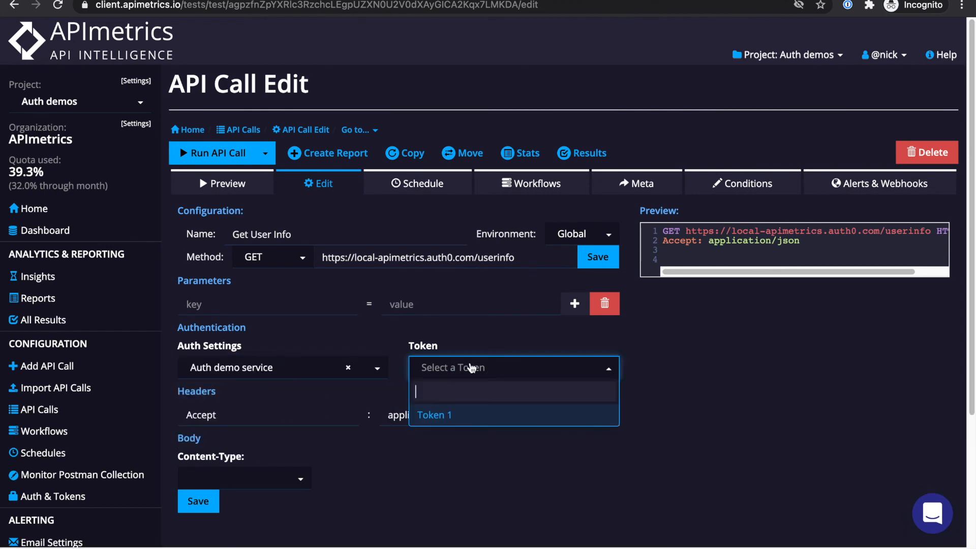
pyautogui.click(451, 415)
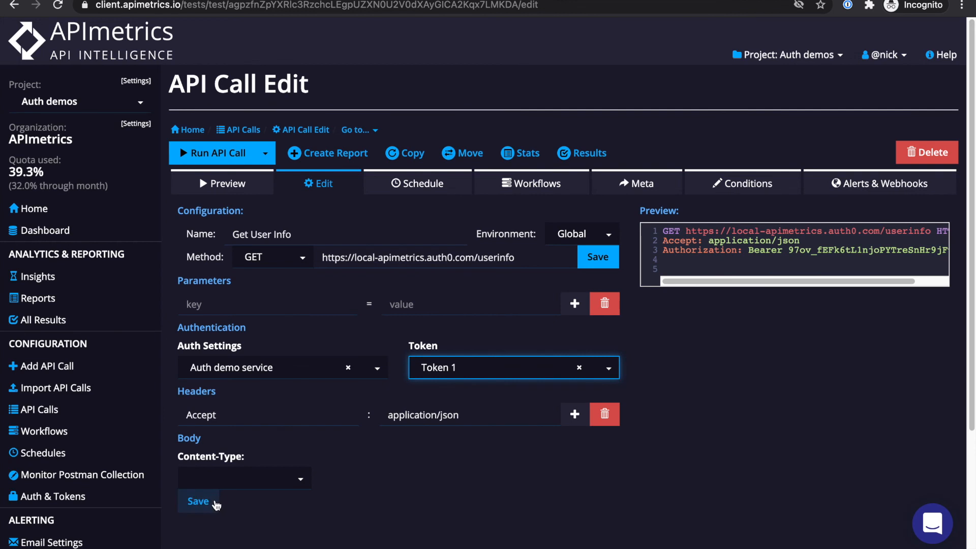
pyautogui.click(216, 503)
pyautogui.click(210, 161)
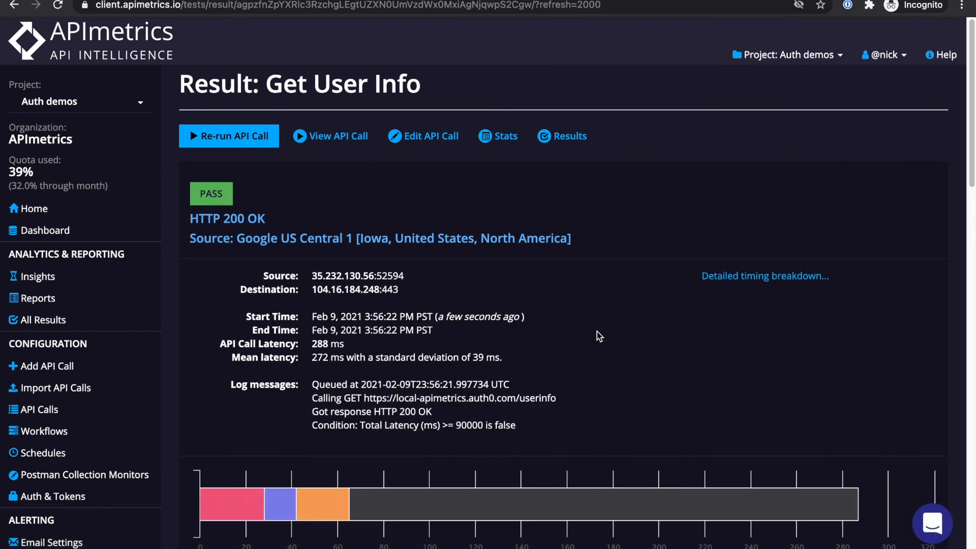
pyautogui.scroll(-10, 635, 333)
pyautogui.scroll(-1, 608, 346)
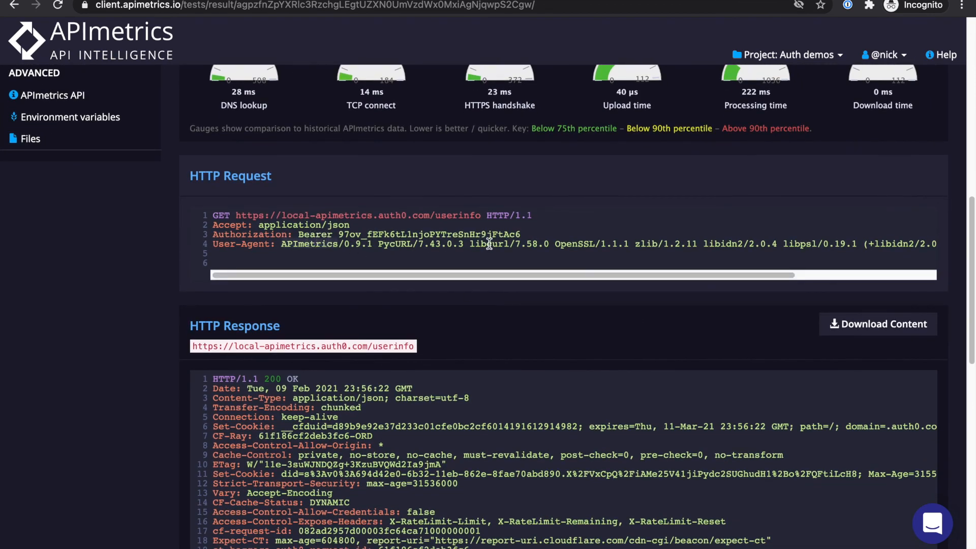
pyautogui.click(344, 228)
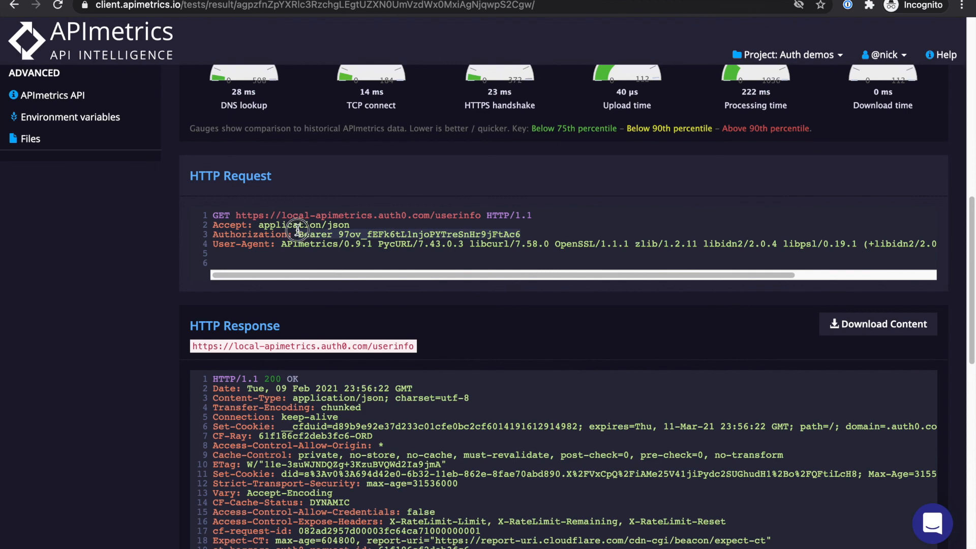
pyautogui.click(500, 246)
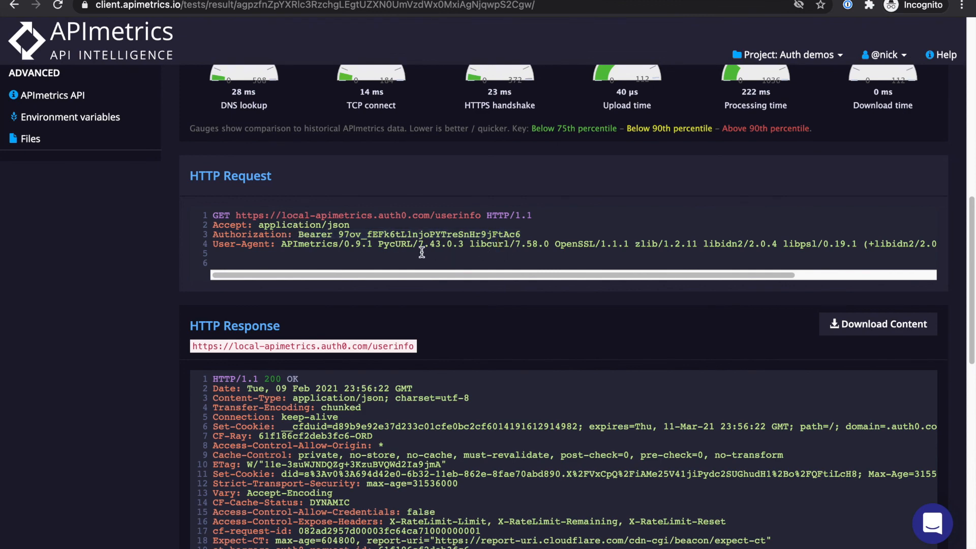
pyautogui.scroll(-10, 422, 255)
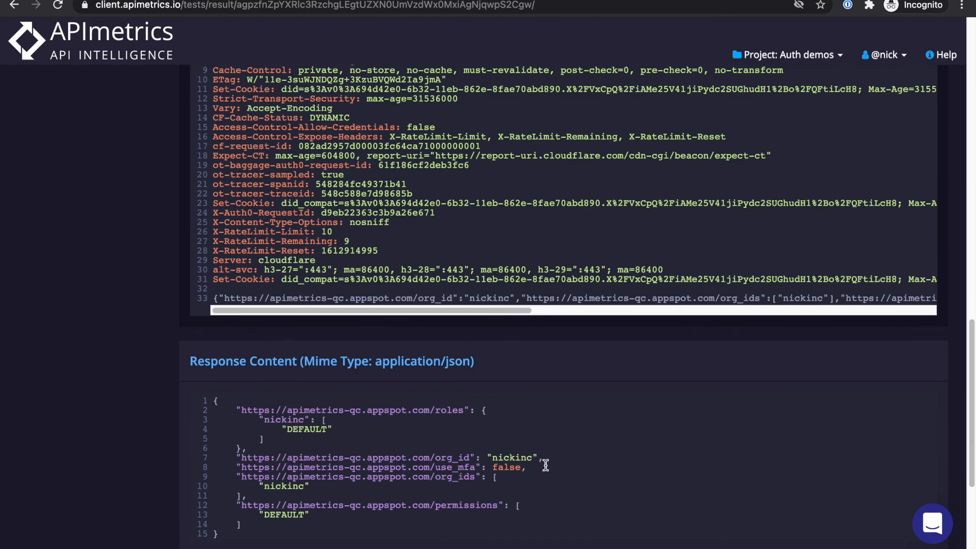
pyautogui.scroll(3, 483, 326)
pyautogui.scroll(9, 338, 153)
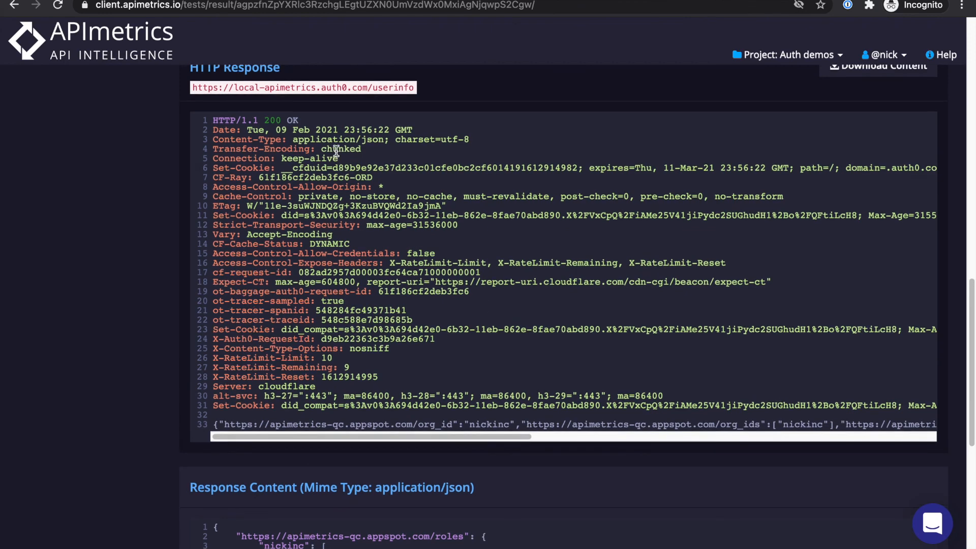
pyautogui.scroll(10, 344, 155)
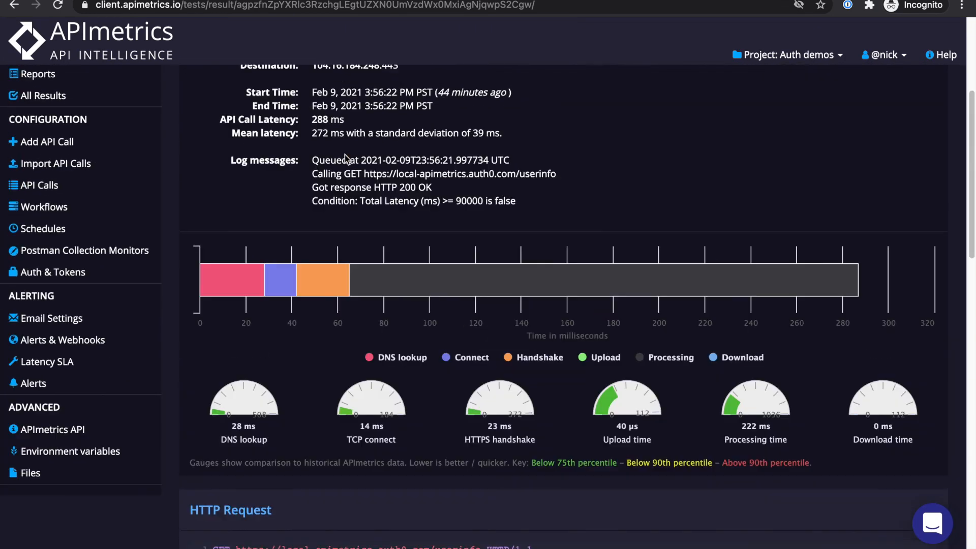